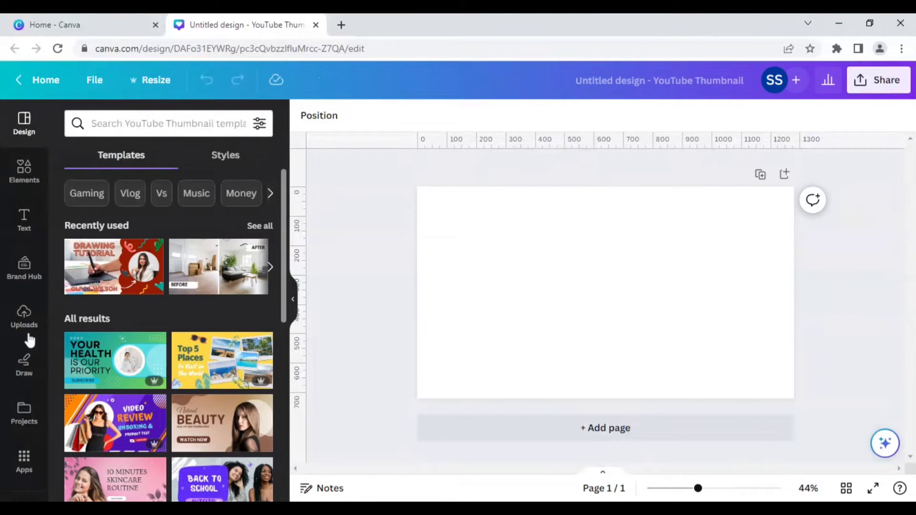
pyautogui.scroll(-1, 29, 341)
pyautogui.scroll(-1, 24, 351)
pyautogui.scroll(-1, 24, 373)
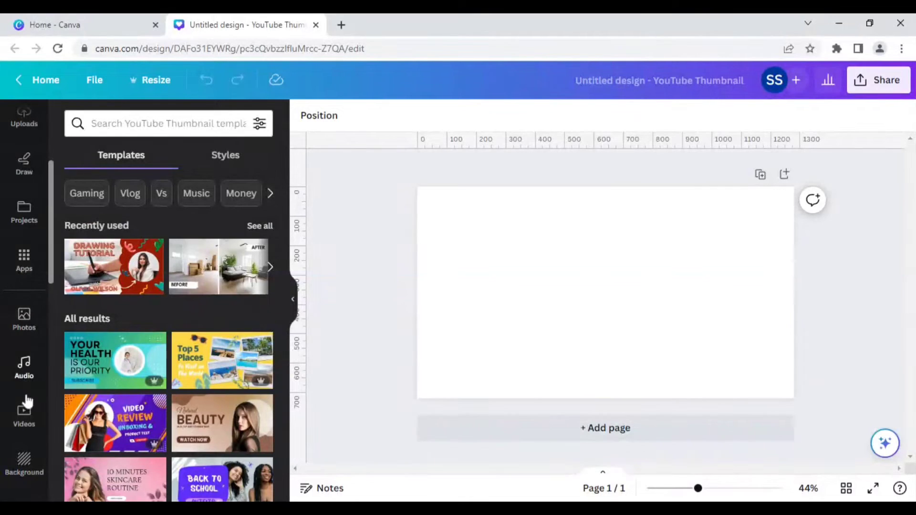
# Add the recently used running-man stock clip from Videos to the thumbnail canvas
pyautogui.click(24, 411)
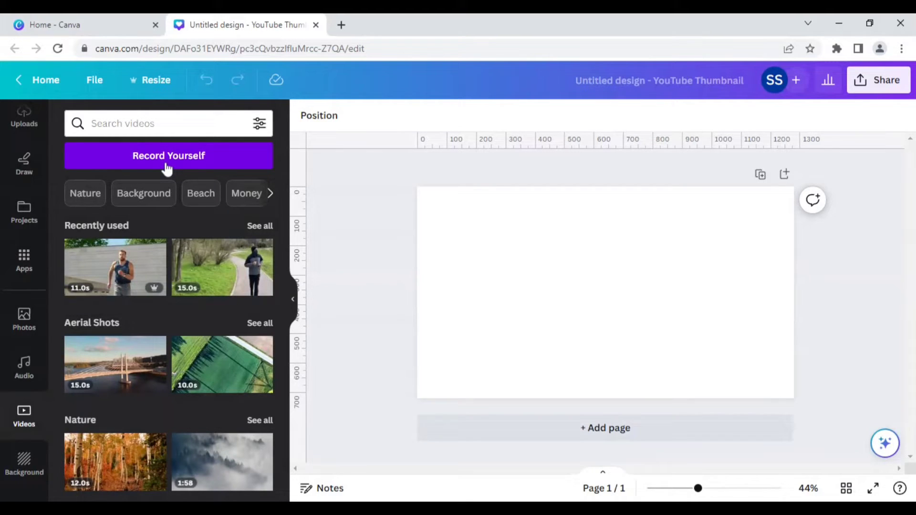
pyautogui.click(115, 271)
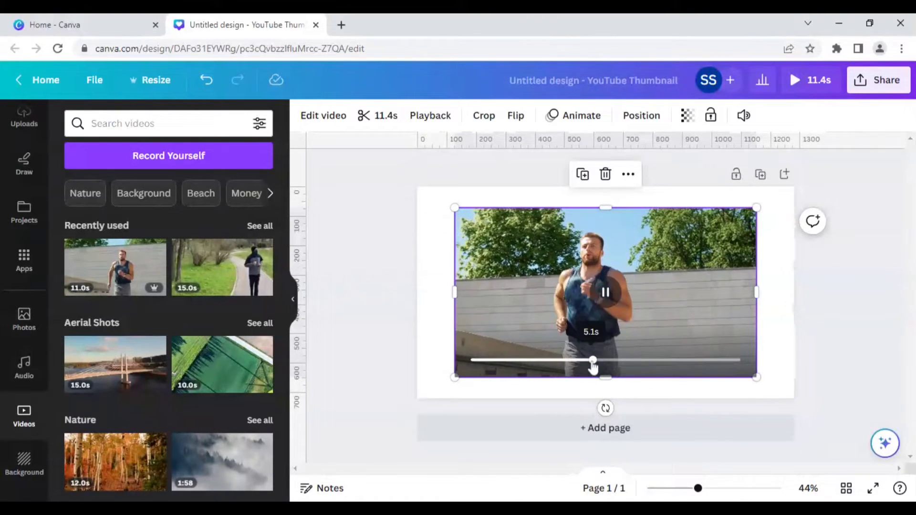
# Rewind the running-man clip to its start, reselect it, and bring up Edit video
pyautogui.moveTo(605, 358); pyautogui.dragTo(408, 370)
pyautogui.click(440, 322)
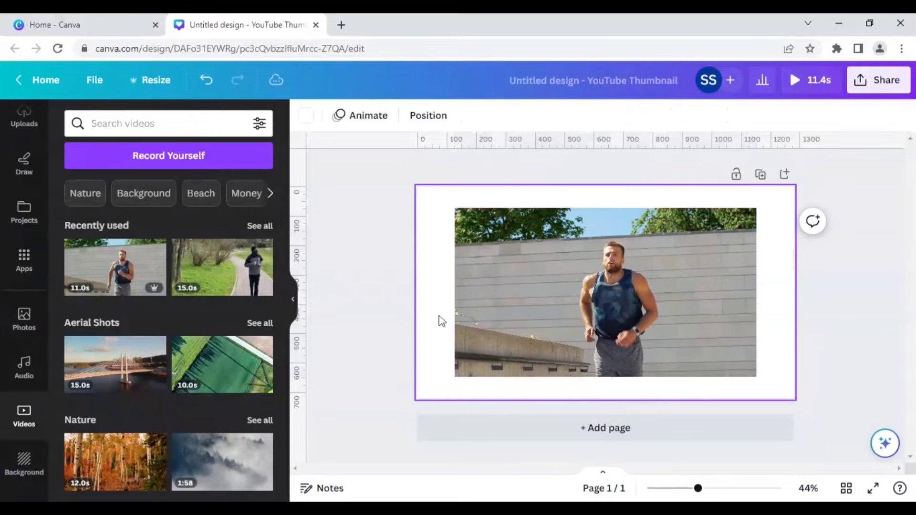
pyautogui.click(503, 316)
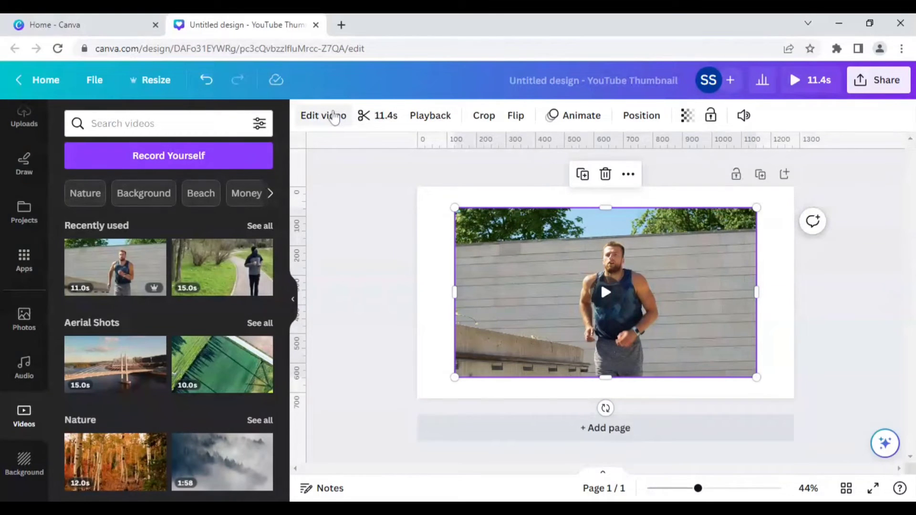
pyautogui.click(332, 117)
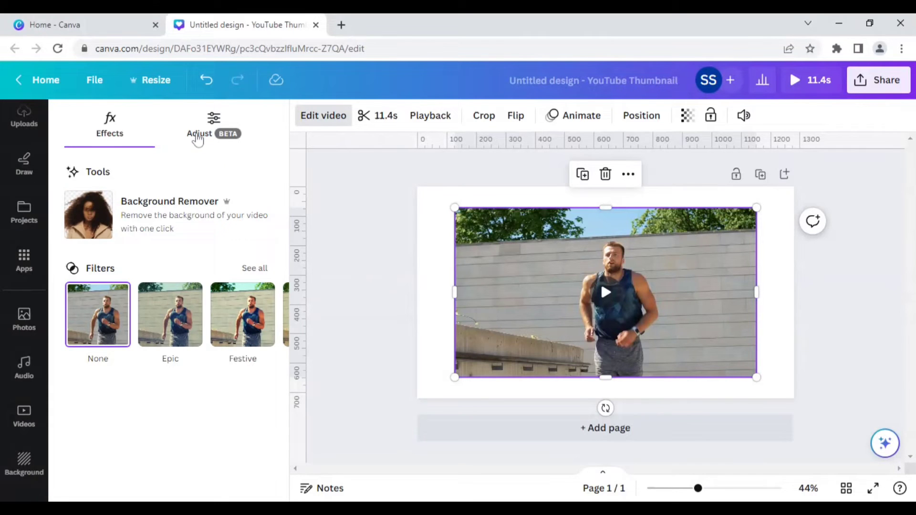
# Set Saturation to -100, raise Warmth, Brightness, Contrast and Highlights, and lower Shadows
pyautogui.click(198, 135)
pyautogui.scroll(-1, 202, 340)
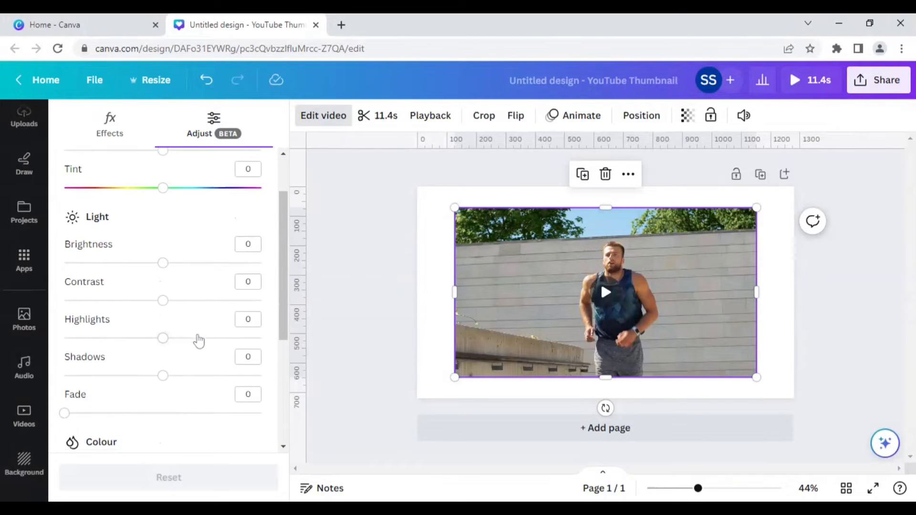
pyautogui.scroll(-1, 154, 374)
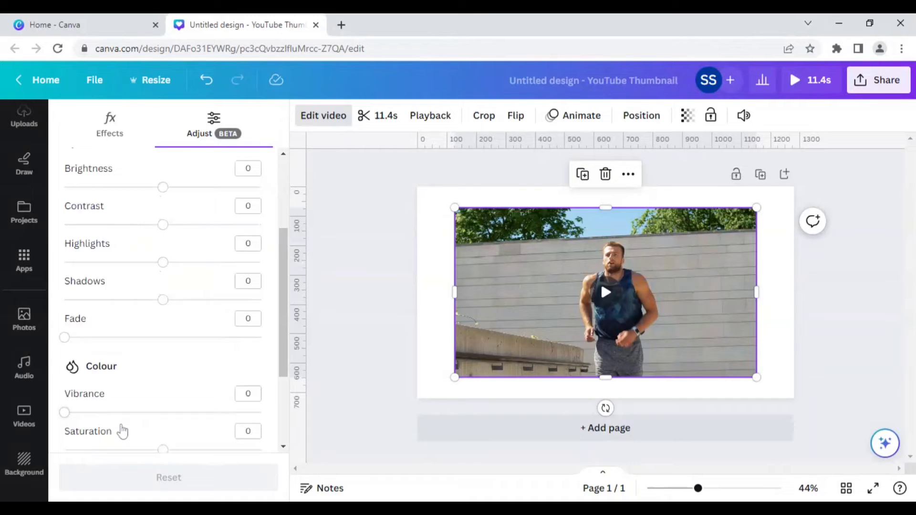
pyautogui.scroll(-2, 122, 430)
pyautogui.moveTo(162, 326); pyautogui.dragTo(44, 332)
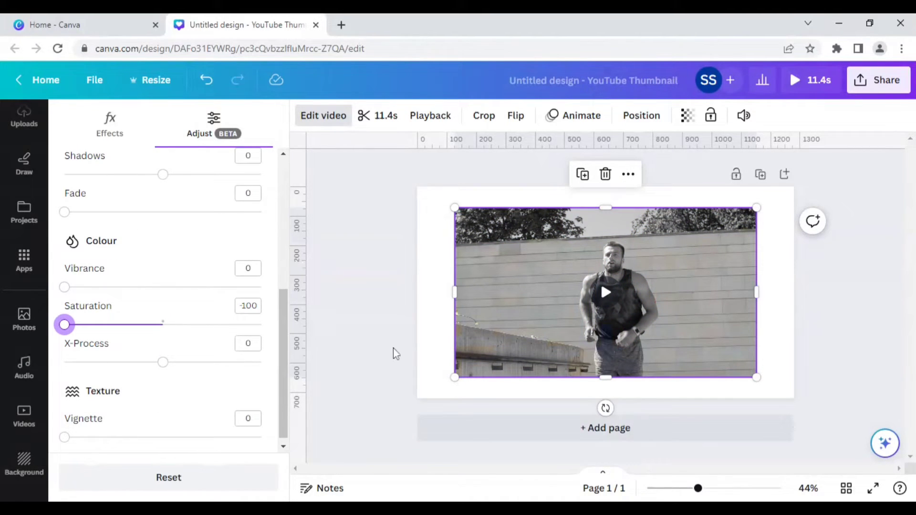
pyautogui.moveTo(606, 292)
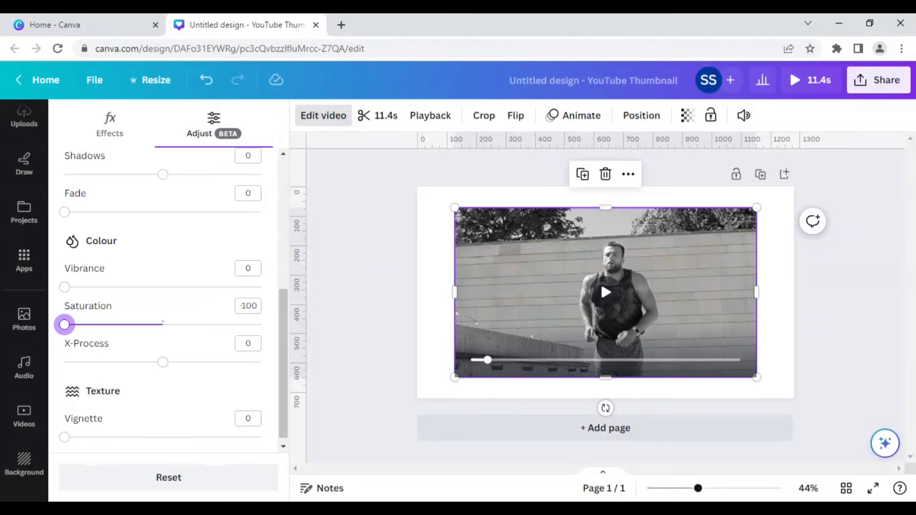
pyautogui.scroll(5, 195, 310)
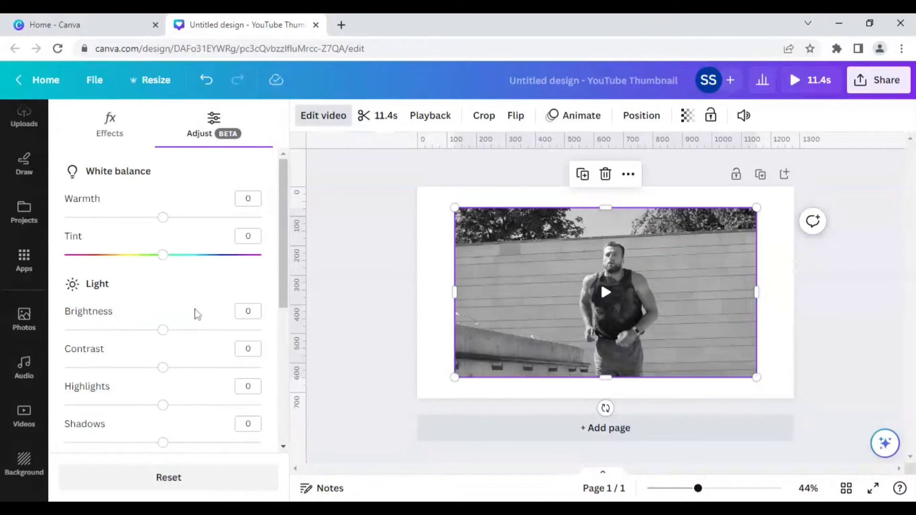
pyautogui.moveTo(164, 218)
pyautogui.mouseDown()
pyautogui.moveTo(197, 223)
pyautogui.moveTo(166, 223)
pyautogui.mouseUp()
pyautogui.moveTo(163, 330); pyautogui.dragTo(178, 331)
pyautogui.moveTo(165, 368); pyautogui.dragTo(195, 376)
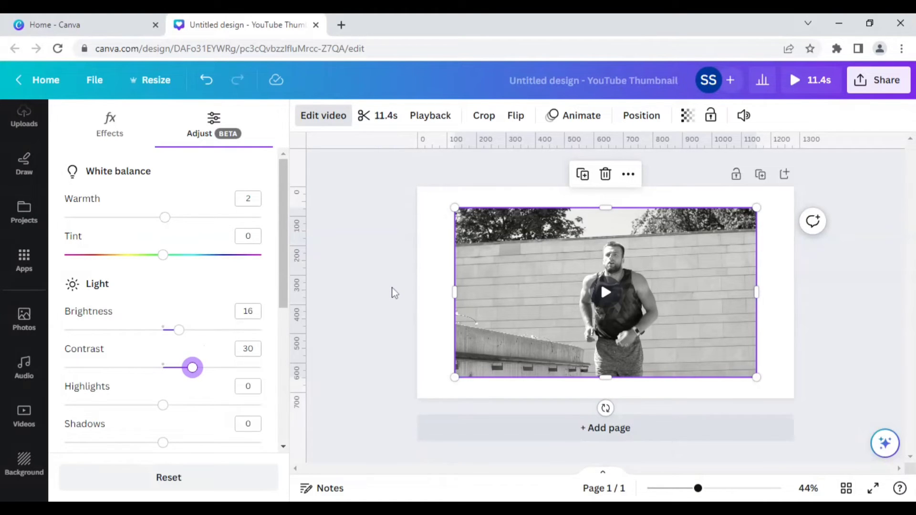
pyautogui.scroll(-2, 229, 394)
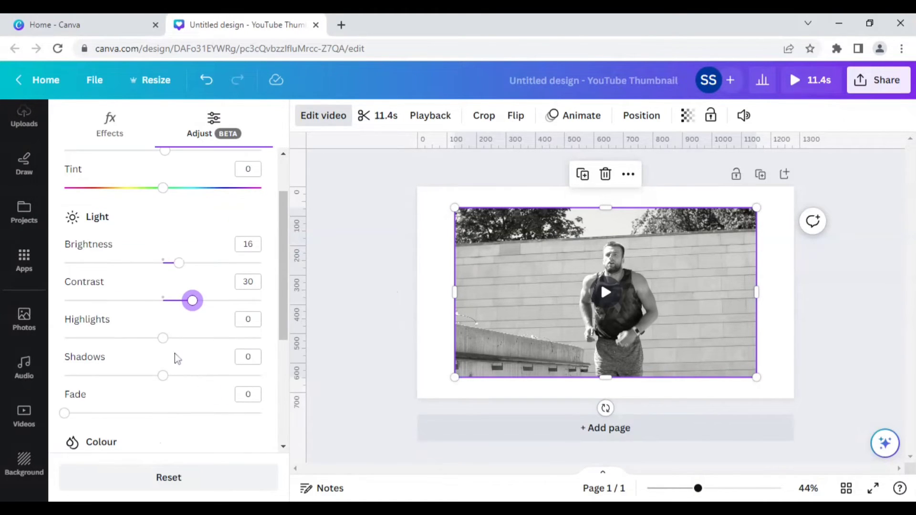
pyautogui.moveTo(165, 339)
pyautogui.mouseDown()
pyautogui.moveTo(206, 338)
pyautogui.moveTo(189, 338)
pyautogui.mouseUp()
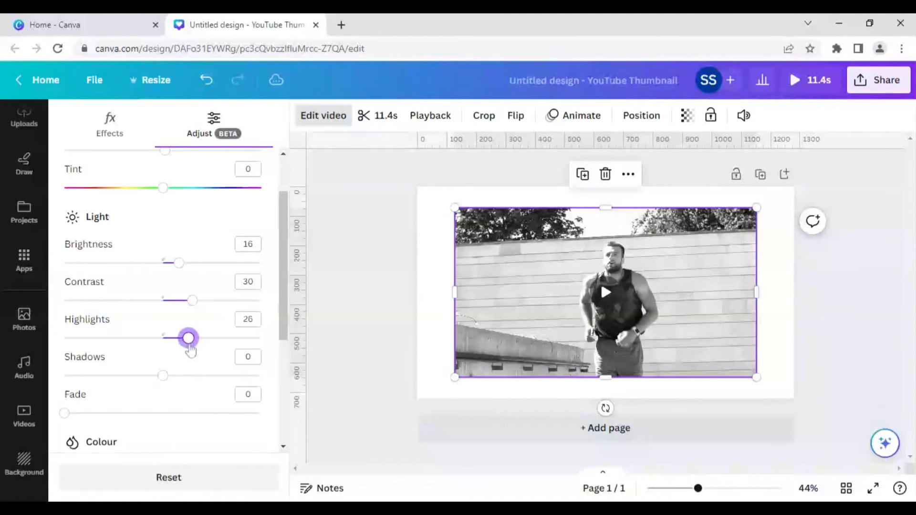
pyautogui.moveTo(164, 376)
pyautogui.mouseDown()
pyautogui.moveTo(189, 375)
pyautogui.moveTo(140, 377)
pyautogui.mouseUp()
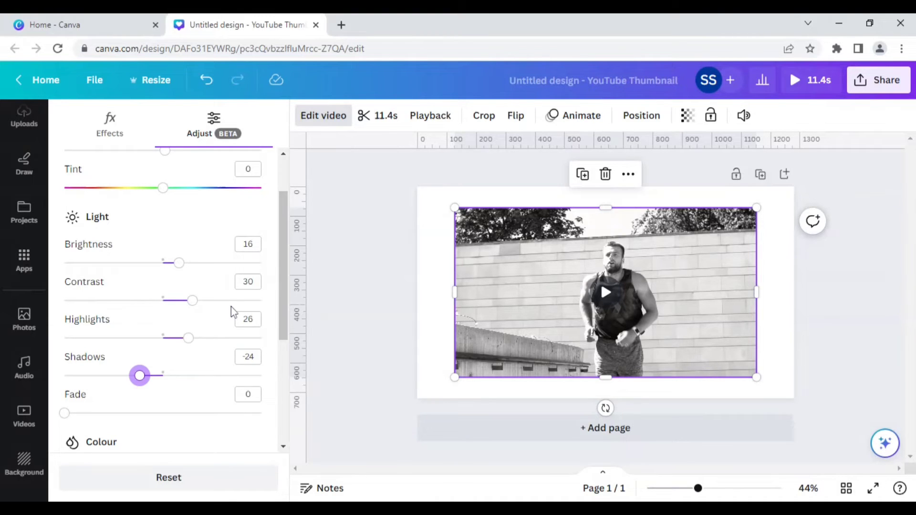
pyautogui.scroll(1, 231, 311)
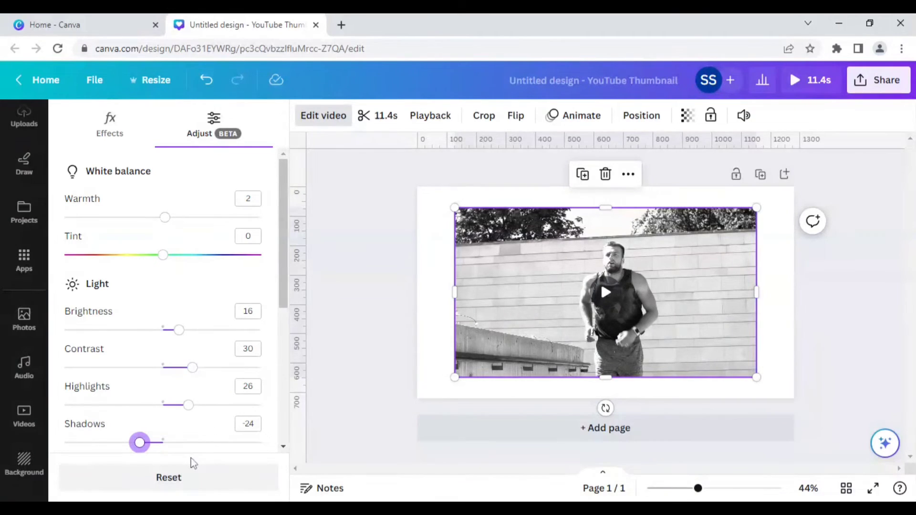
# Reset all adjustments to zero and return to the Effects filter options
pyautogui.click(190, 479)
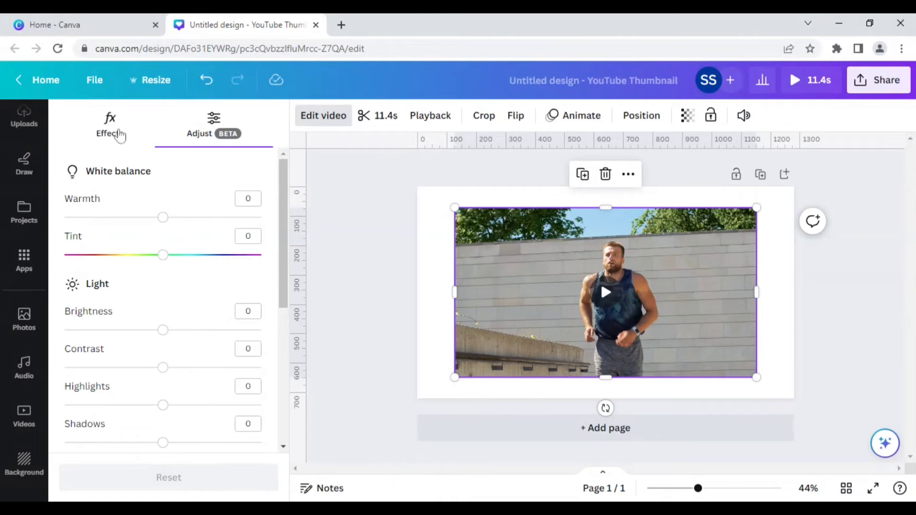
pyautogui.click(114, 127)
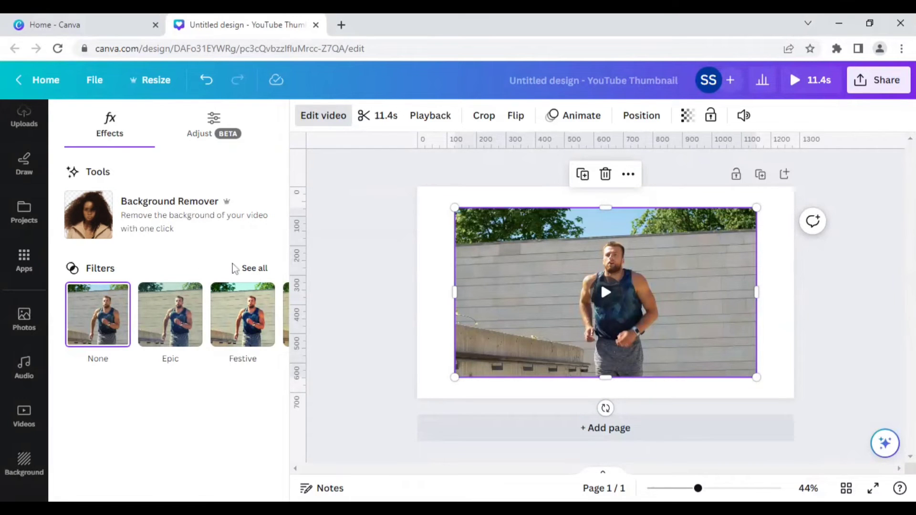
# From the full Mono filter list, apply Street and drag its intensity to 100
pyautogui.click(254, 269)
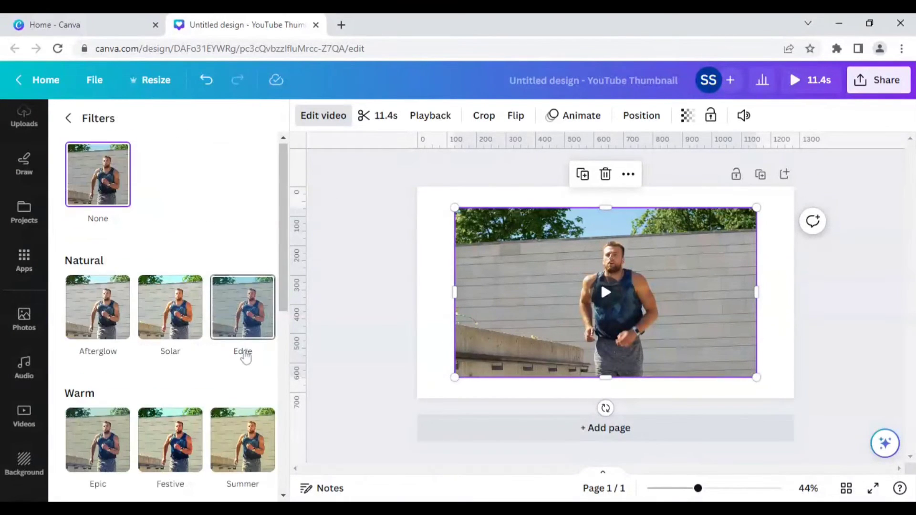
pyautogui.scroll(-2, 245, 359)
pyautogui.scroll(-3, 245, 358)
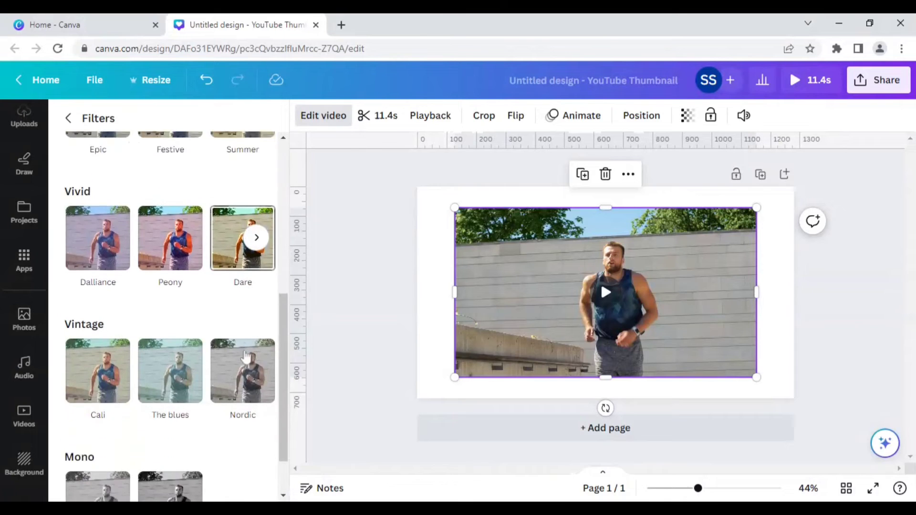
pyautogui.scroll(-1, 245, 356)
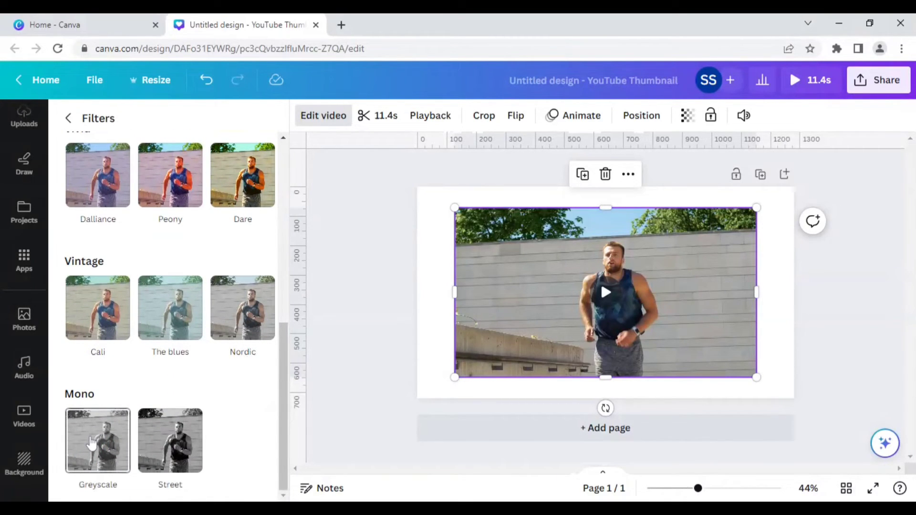
pyautogui.click(92, 444)
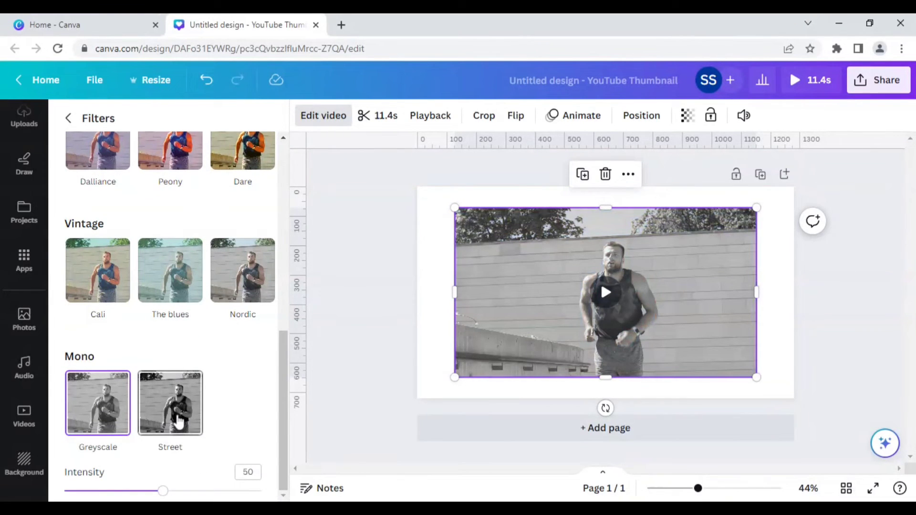
pyautogui.click(172, 404)
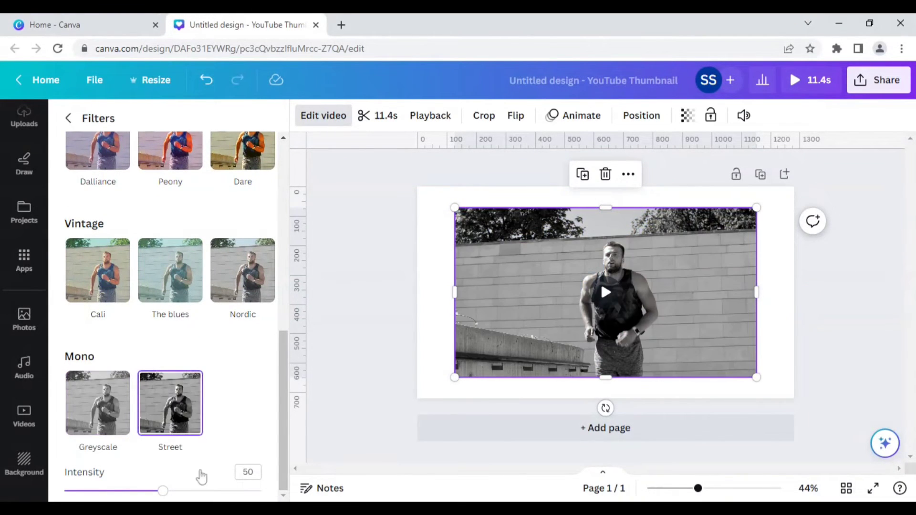
pyautogui.moveTo(173, 493)
pyautogui.mouseDown()
pyautogui.moveTo(264, 492)
pyautogui.moveTo(63, 489)
pyautogui.mouseUp()
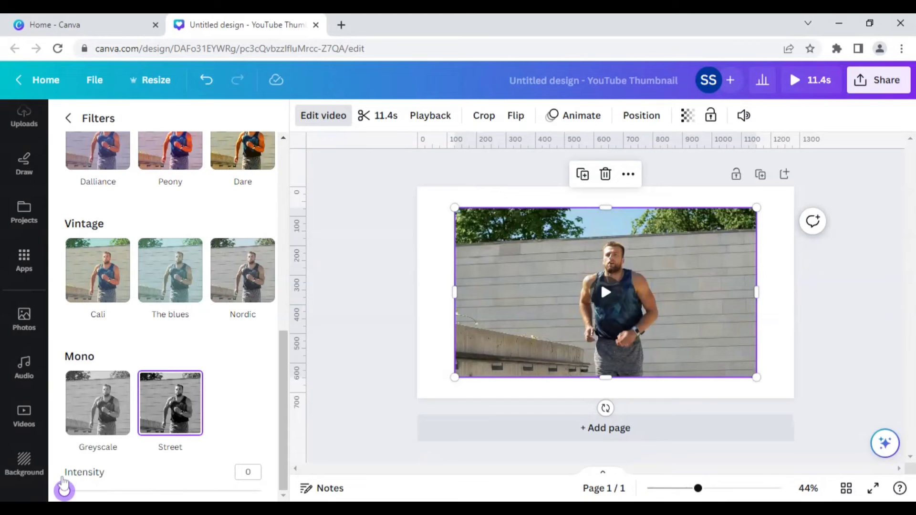
pyautogui.moveTo(65, 491); pyautogui.dragTo(264, 493)
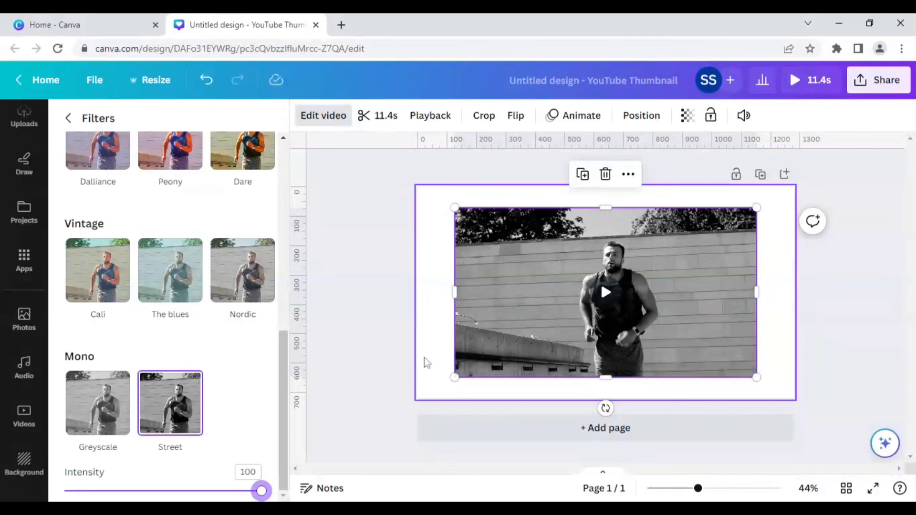
# Apply the Greyscale mono filter at 50 intensity
pyautogui.click(110, 409)
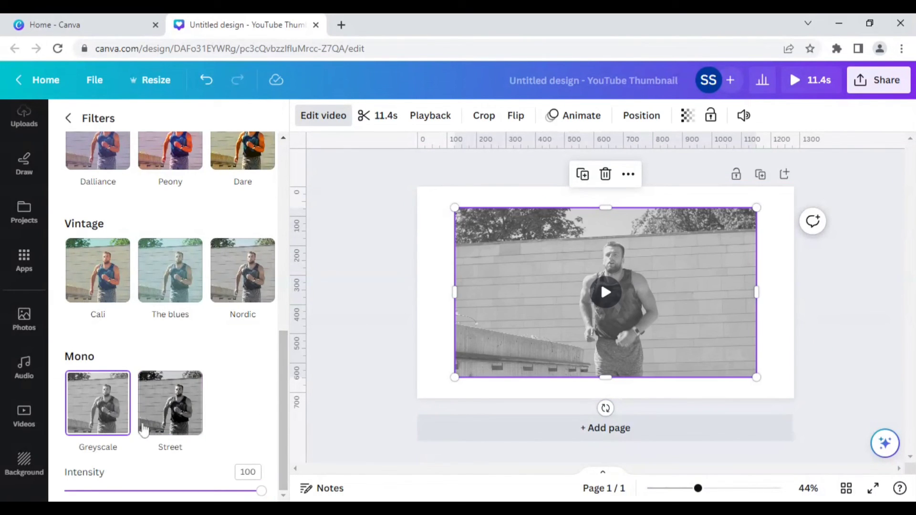
pyautogui.moveTo(263, 494)
pyautogui.mouseDown()
pyautogui.moveTo(101, 492)
pyautogui.moveTo(176, 494)
pyautogui.moveTo(165, 494)
pyautogui.mouseUp()
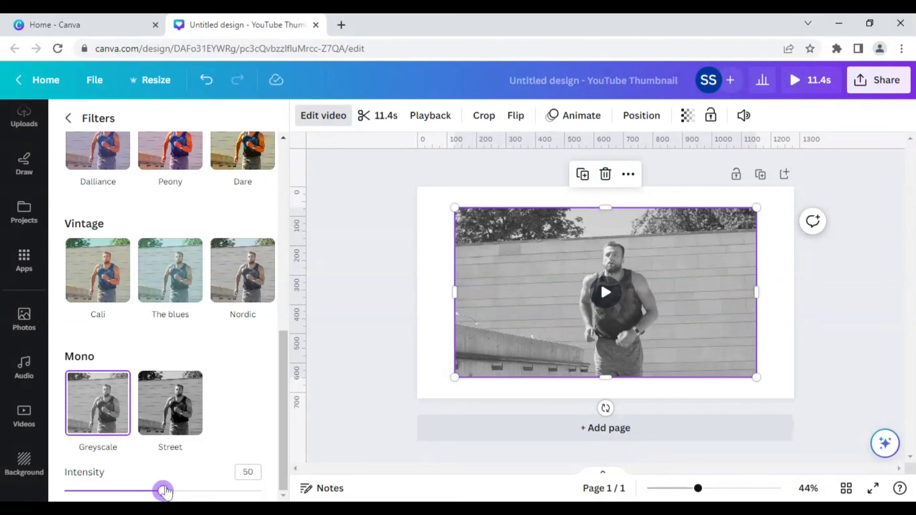